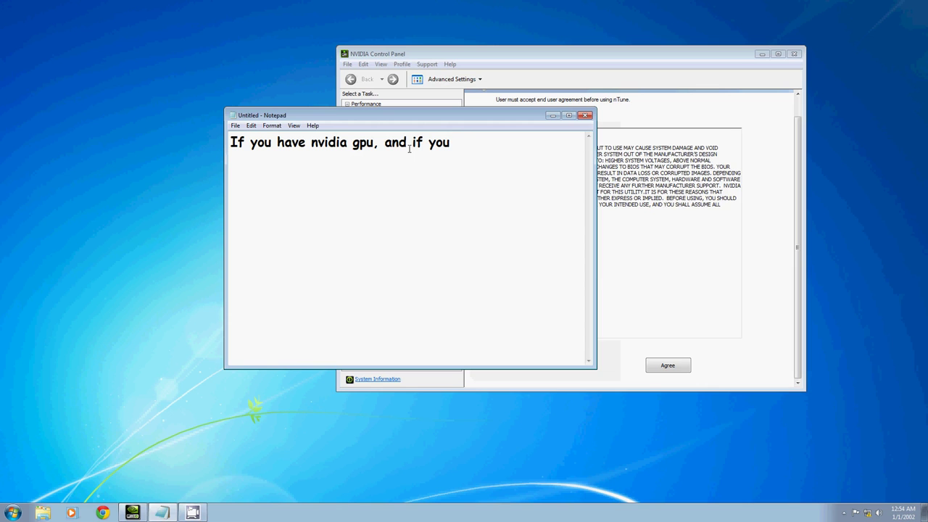
Continue the note's opening sentence with "have the nvidia control panel , sometimes you cannot overclock the gpu"
type("he nvidia control panel")
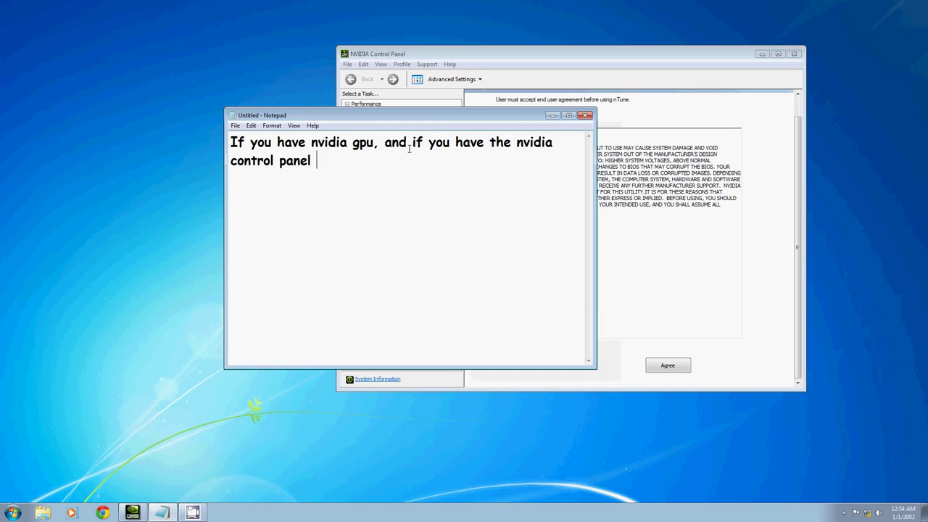
type(" , sometimes ")
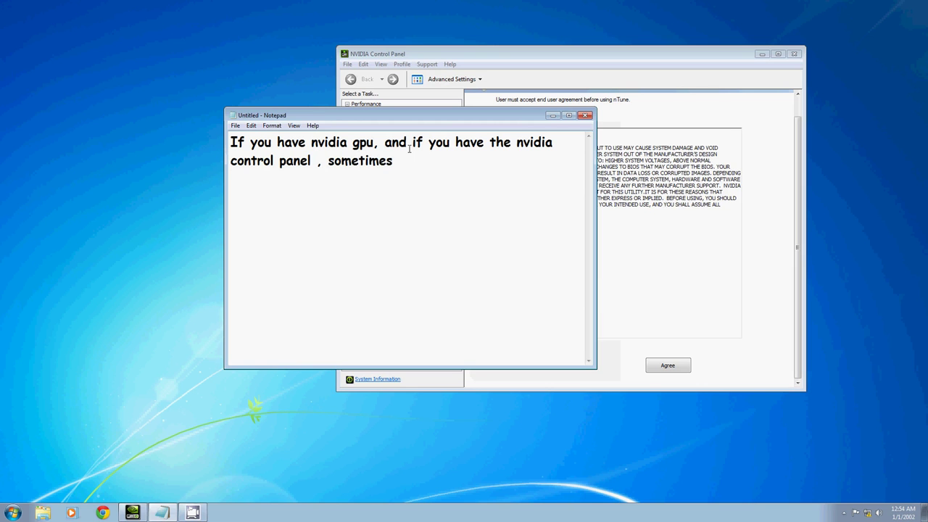
type("w")
key("BackSpace")
type("you cannot ove")
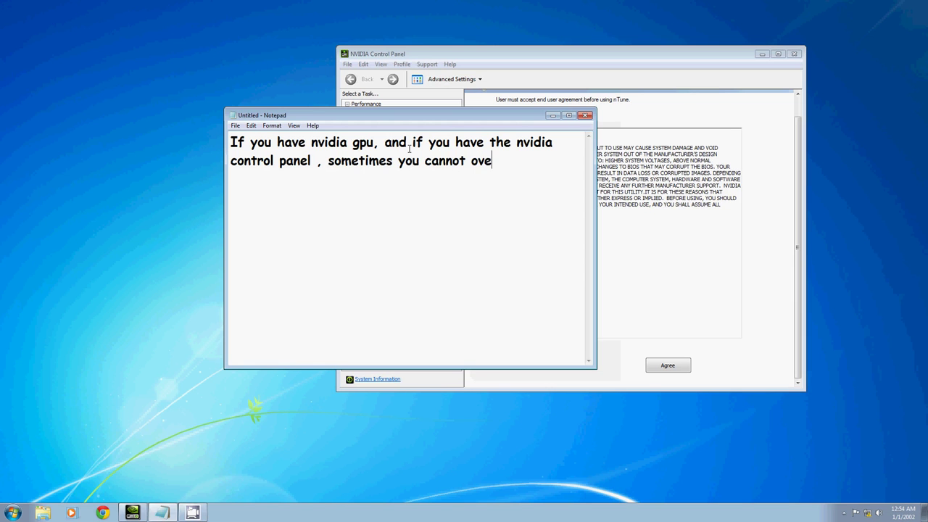
type("rclock the g")
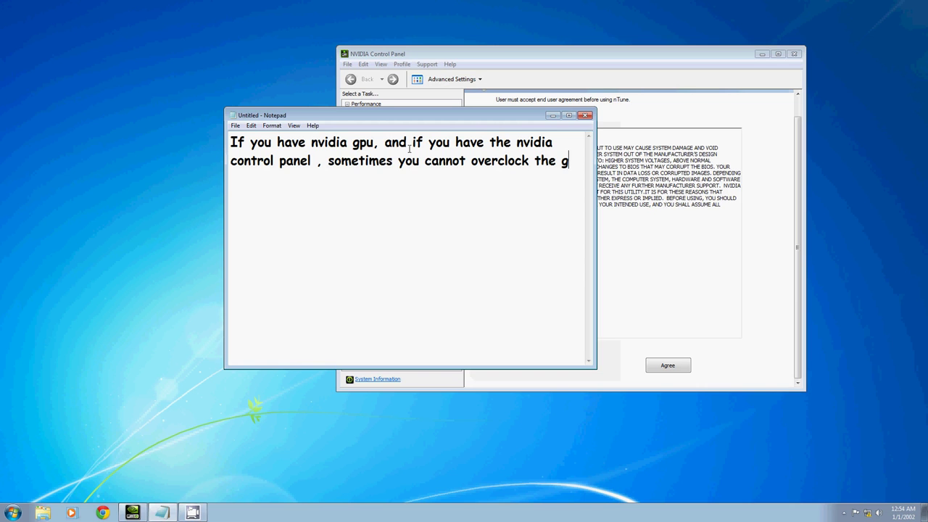
type("pu")
Add "simply download ntune (just google it) and follw this ," on a new line of the note
key("Return")
type("simply down")
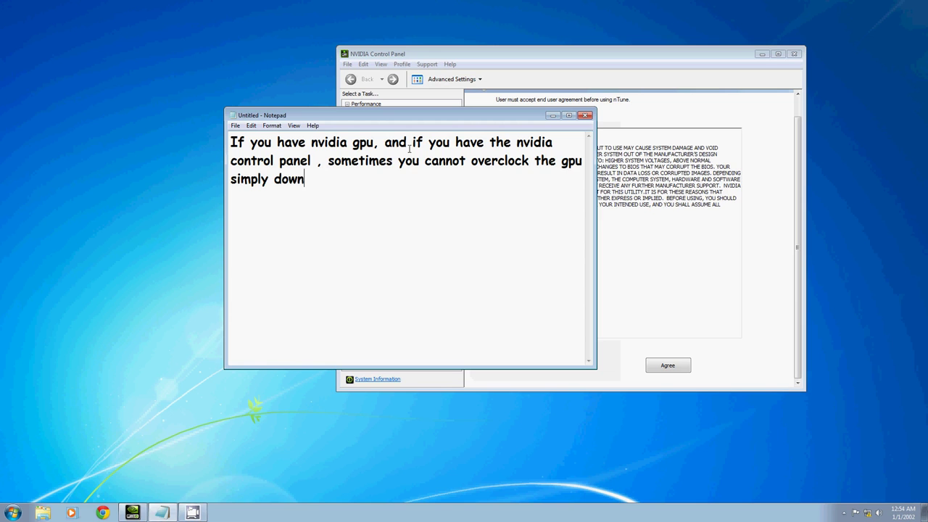
type("load ntune ")
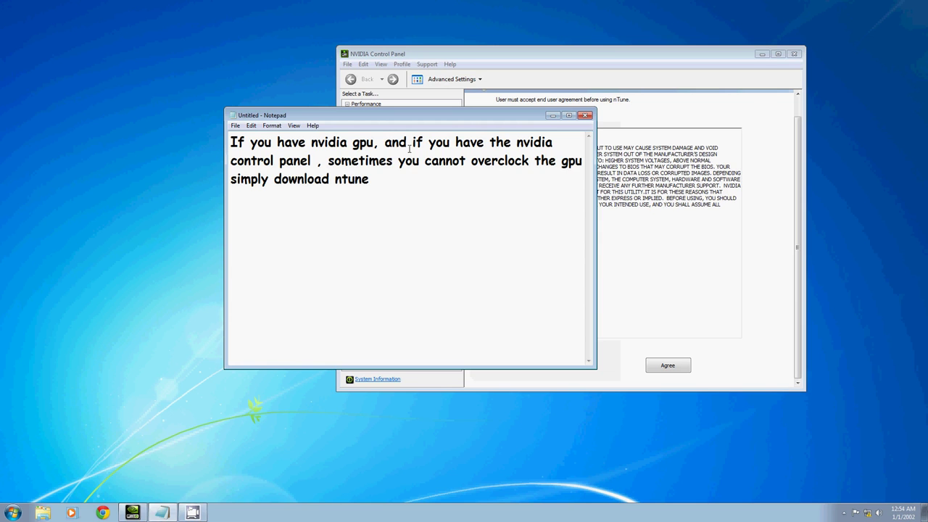
type("(just google ")
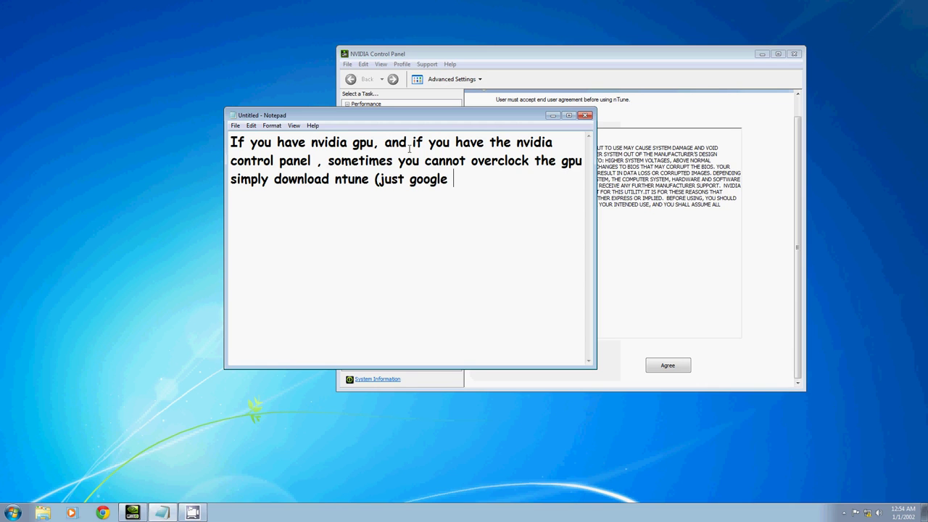
type("it) and follw this ,")
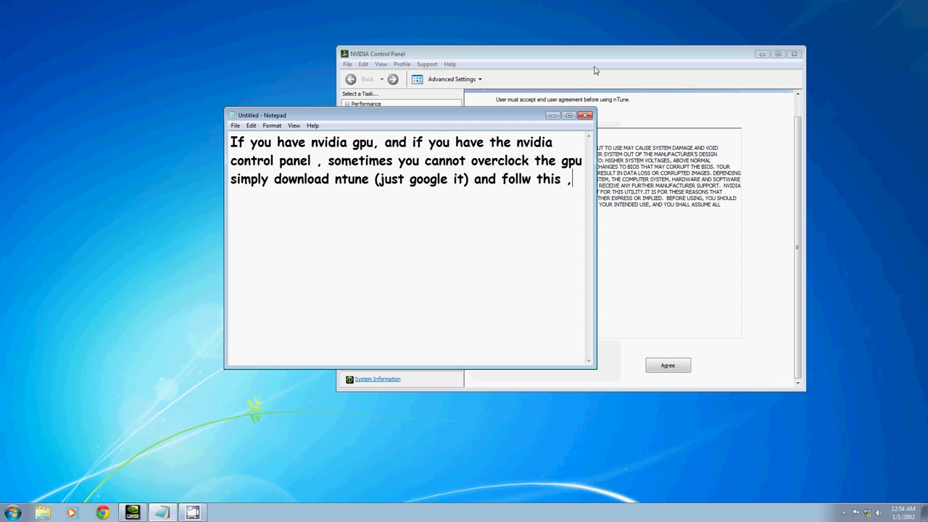
Switch to NVIDIA Control Panel, accept the nTune end user license agreement and open the GPU settings page
left_click_drag(594, 59, 665, 58)
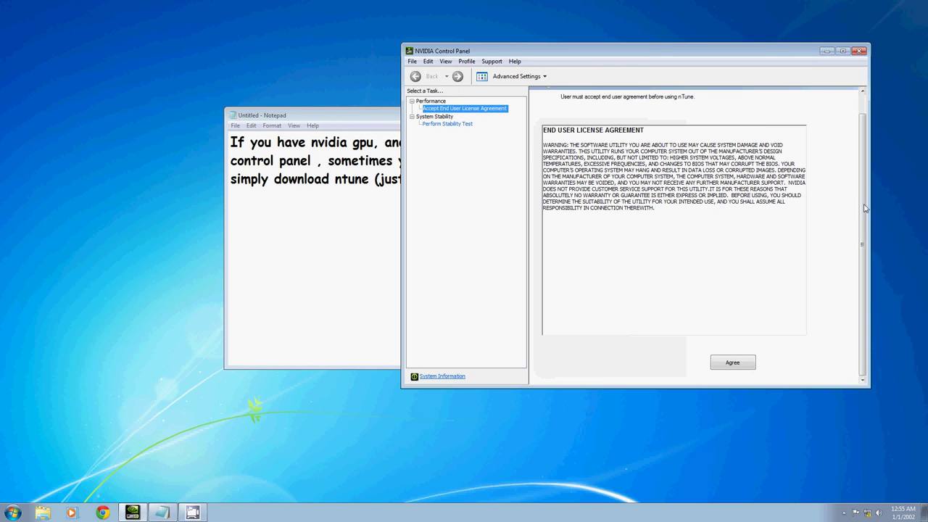
left_click(733, 363)
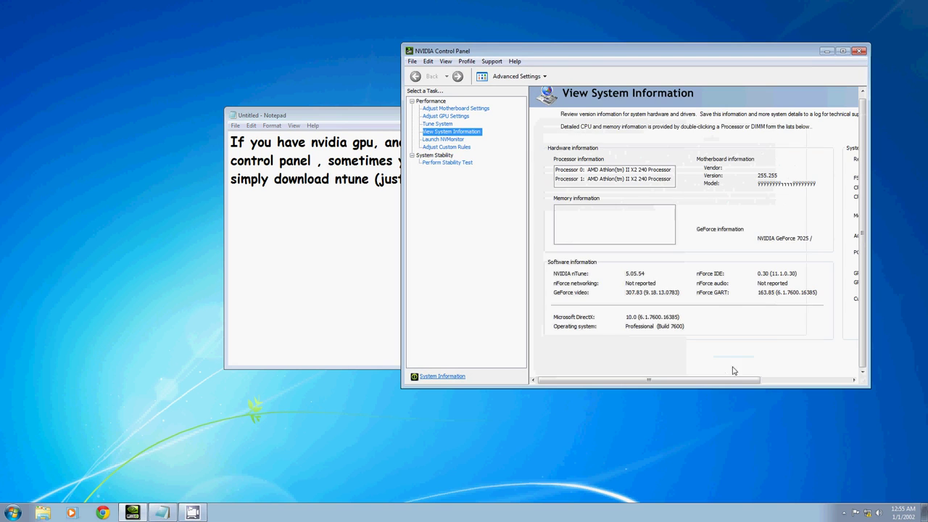
left_click(428, 117)
Move the Notepad window clear of NVIDIA Control Panel and add "adjust gpu settings > custom clock frequencies > just overclock it .........." to the note
left_click_drag(350, 117, 146, 114)
type("adjus")
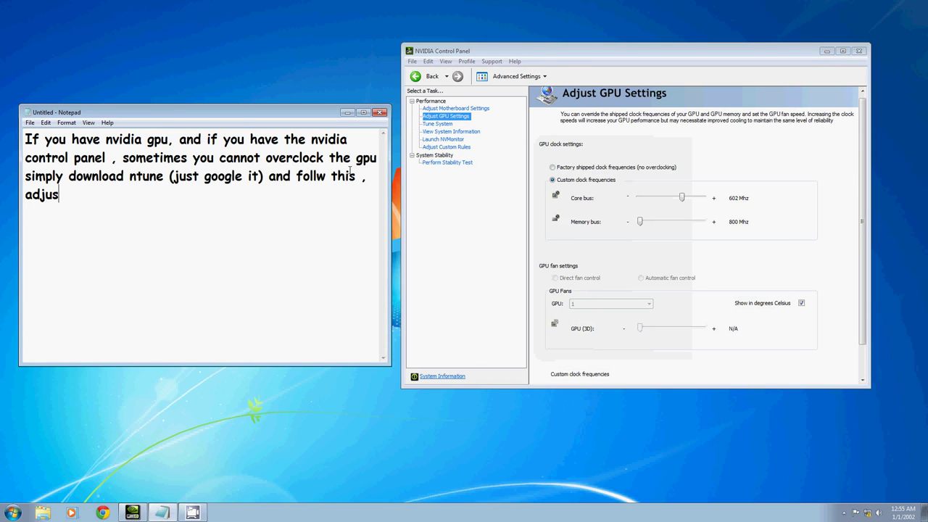
type("t gpu settings")
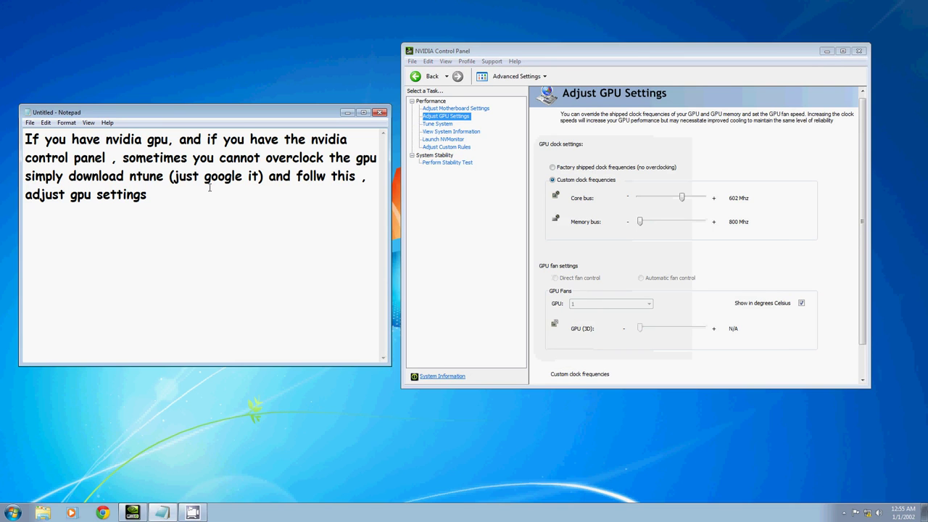
type(" > custom clock freq")
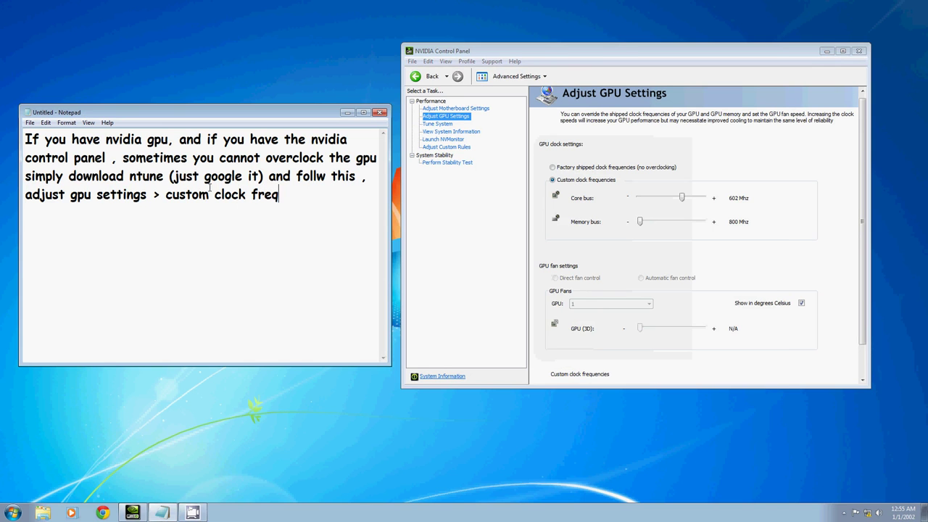
type("uencies ")
type("> just ove")
type("rclock i")
type("t ")
type("..........")
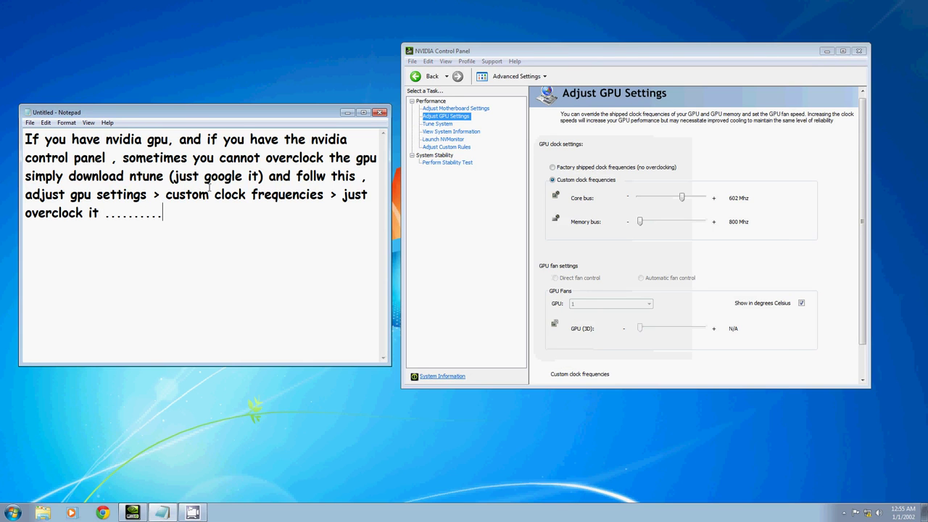
Extend the row of dots and write the warning "BUT NOT TO A HIGH VALUE..." on a new line of the note
type(". BUT NO")
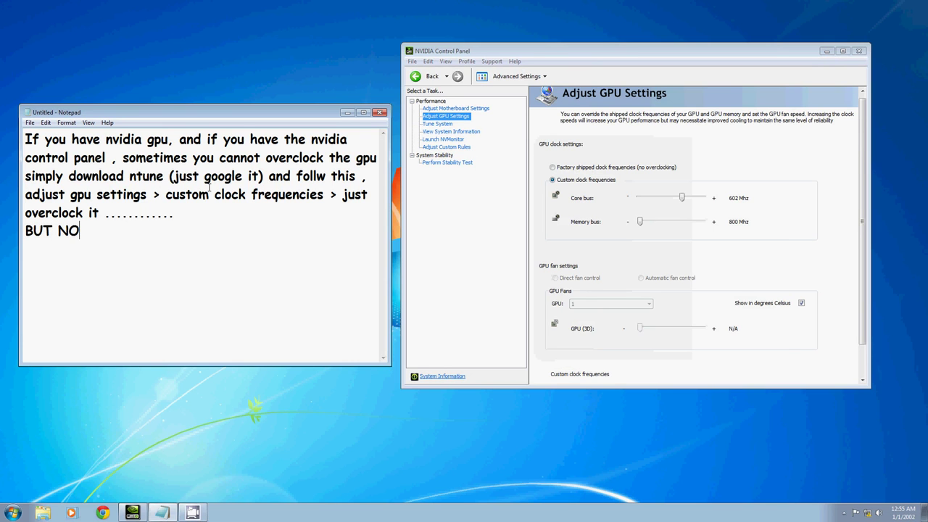
type("T TO A HIGH VAL")
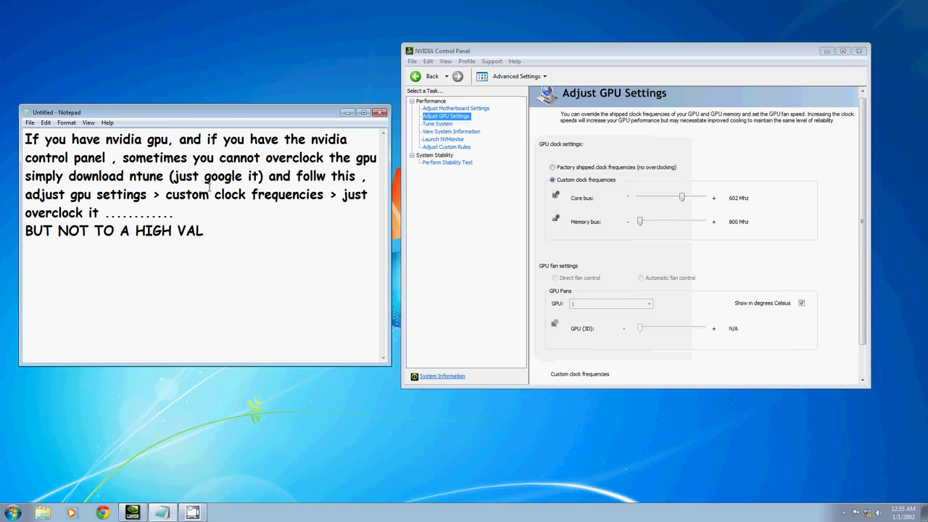
type("UE")
type("...jus do")
key("BackSpace")
key("BackSpace")
key("BackSpace")
key("BackSpace")
key("BackSpace")
key("BackSpace")
key("BackSpace")
Continue the warning with "do ot step by step and not overclock more than a limit ,"
type("do ot")
type(" step by ")
type("step an")
type("d not ove")
type("rclock ")
type("more t")
type("han a lim")
type("it ")
type(", co")
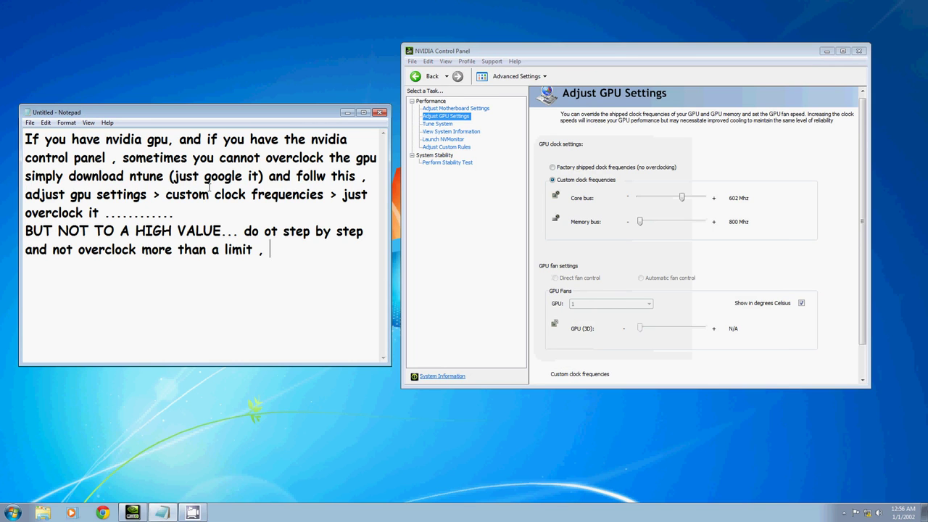
key("BackSpace")
key("BackSpace")
Add the reason "because it may damage the pc ," to the warning in the note
type("because it may ")
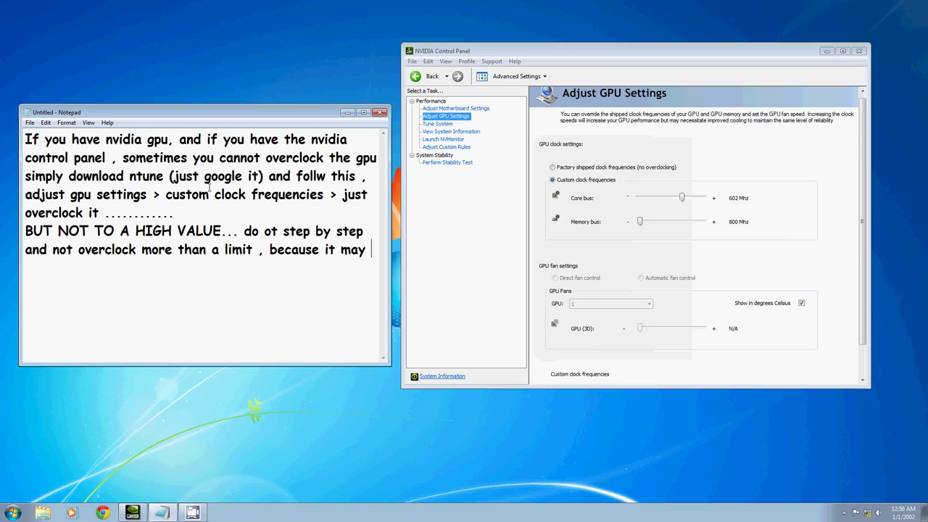
type("damage the p c")
key("BackSpace")
key("BackSpace")
type("c ,")
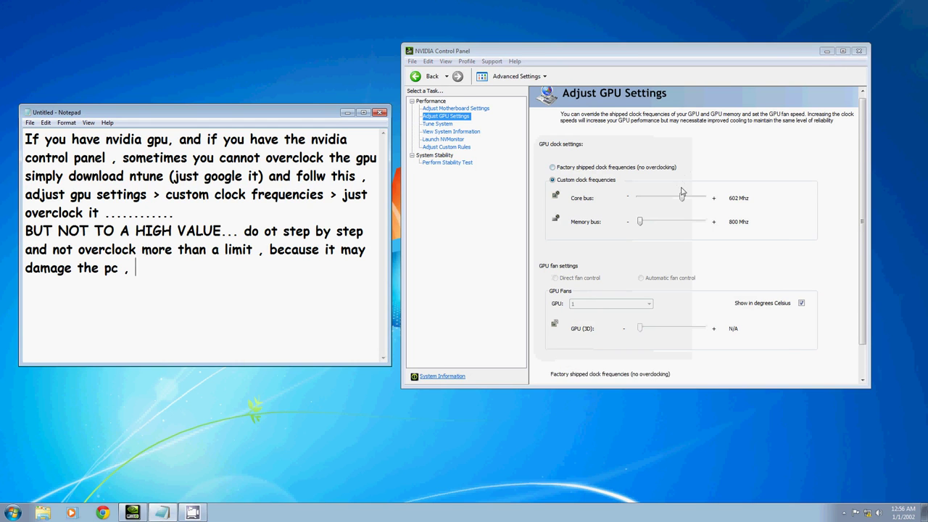
Lower the GPU core bus clock to about 420 MHz and add "my default value is 425" to the note
left_click_drag(682, 198, 668, 199)
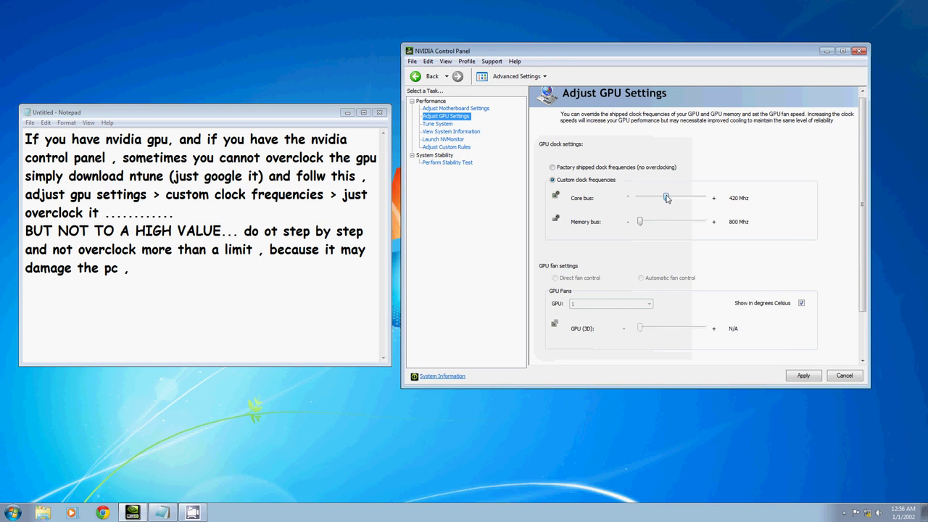
left_click_drag(666, 198, 668, 198)
left_click(191, 268)
type("my default value is 5")
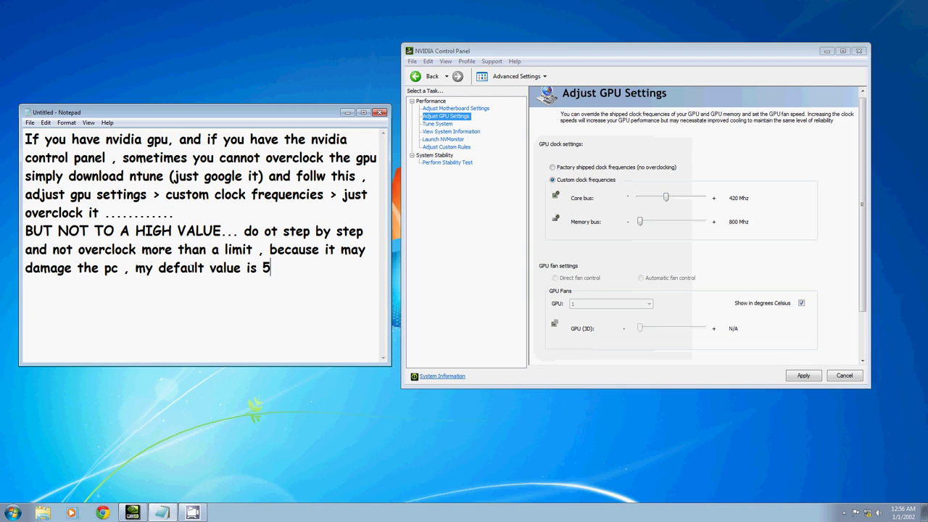
type("25")
left_click_drag(270, 268, 262, 268)
type("4")
left_click(299, 274)
Raise the GPU core bus clock to 525 MHz and apply the custom frequency
left_click_drag(665, 198, 680, 205)
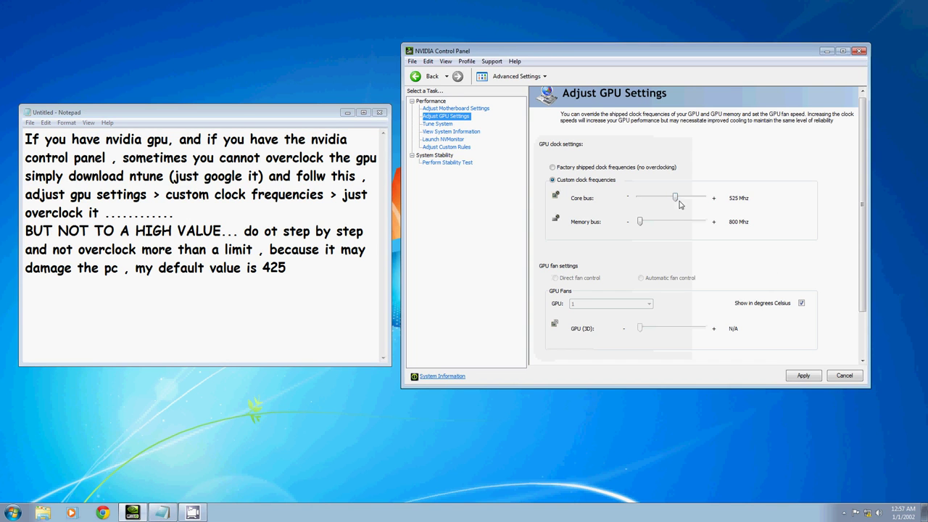
left_click(805, 376)
Append the reminder ", REMEMBER that STEP BY STEP" after the default value in the note
left_click(287, 268)
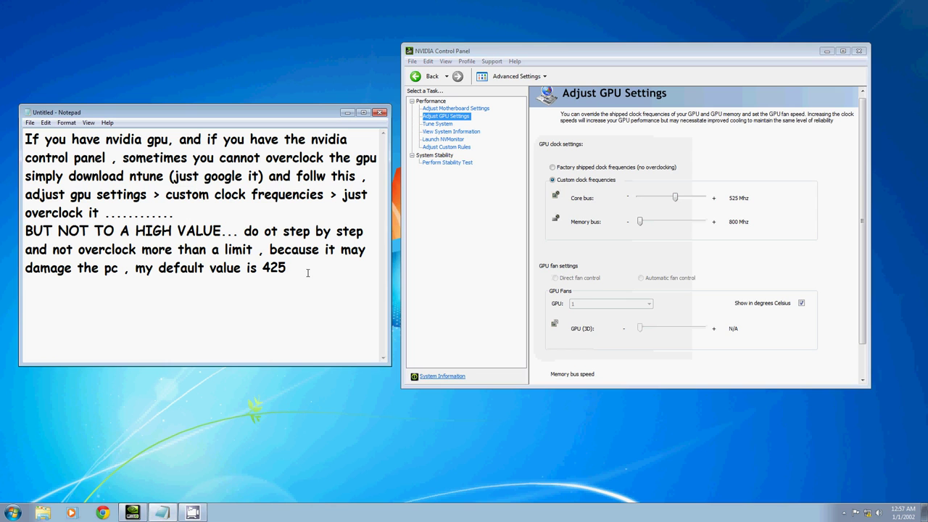
type(", REMEMBER that  STEP")
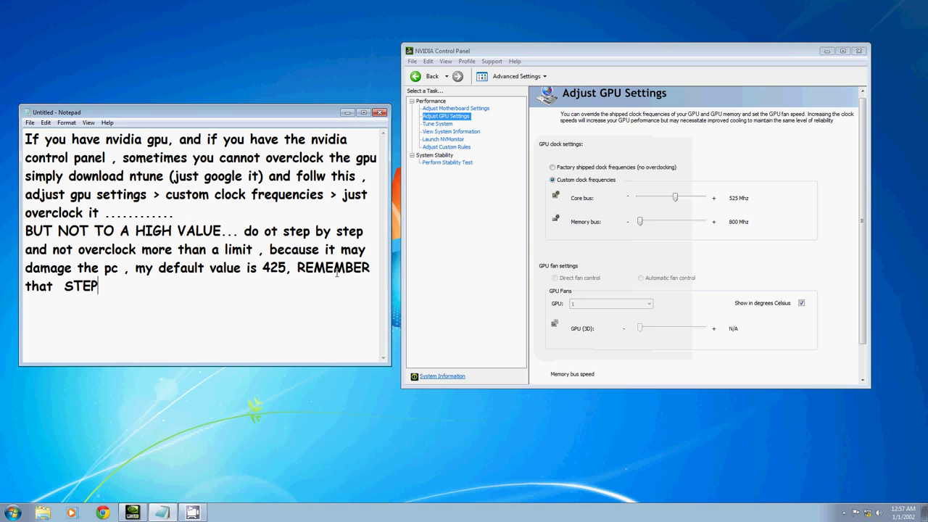
type(" BY STEP")
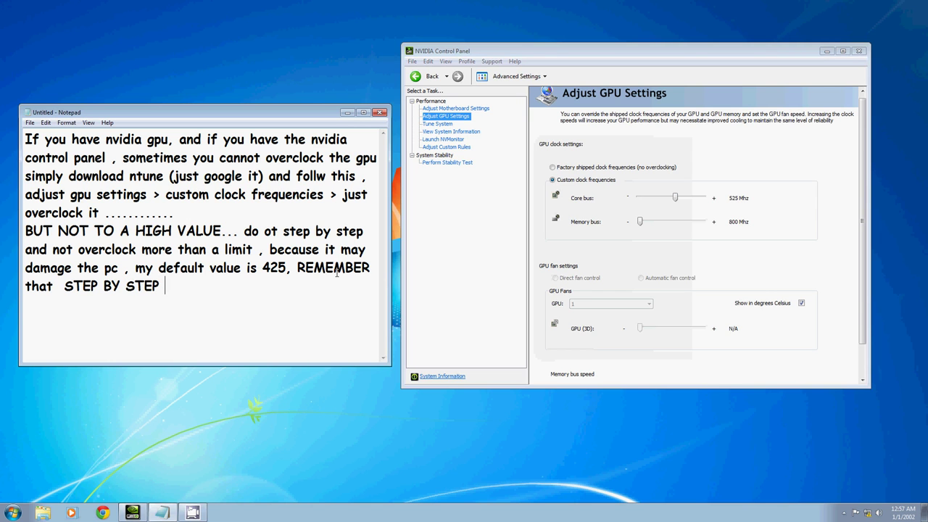
Raise the GPU core bus clock in increments to 585, 619 and 641 MHz, applying the overclock
left_click_drag(678, 200, 682, 200)
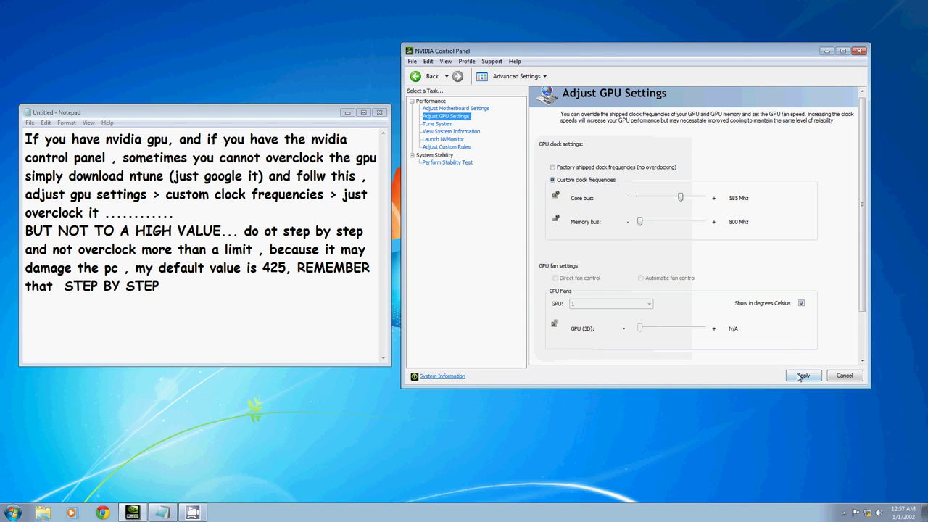
left_click(682, 197)
left_click_drag(681, 197, 684, 200)
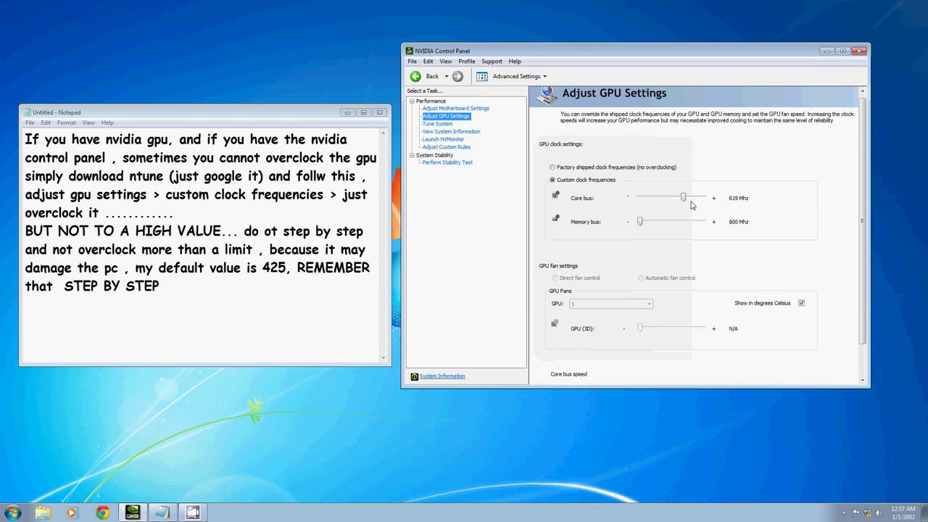
left_click_drag(683, 197, 685, 197)
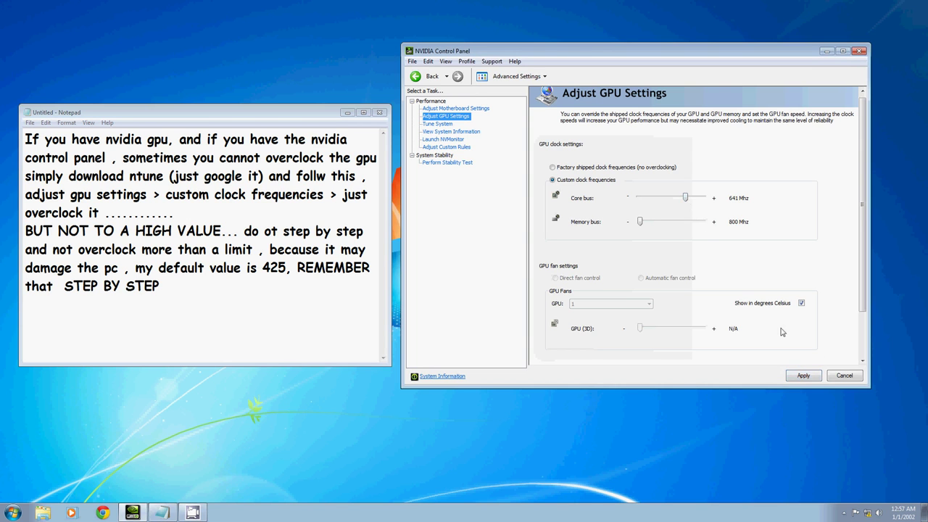
left_click(792, 377)
Start a new line in the note reading "yo did it , simply you overclocked the"
left_click(211, 309)
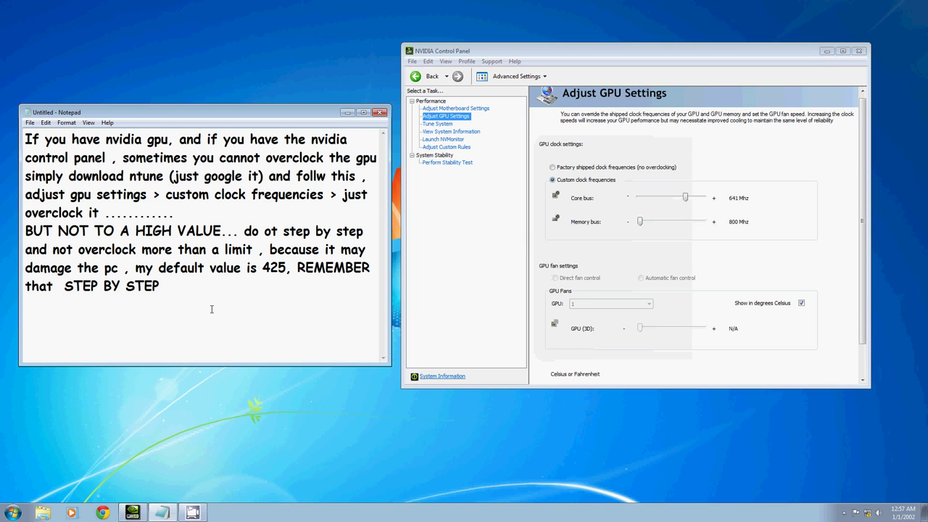
key("Return")
type("yo dud")
key("BackSpace")
key("BackSpace")
type("id it , simply")
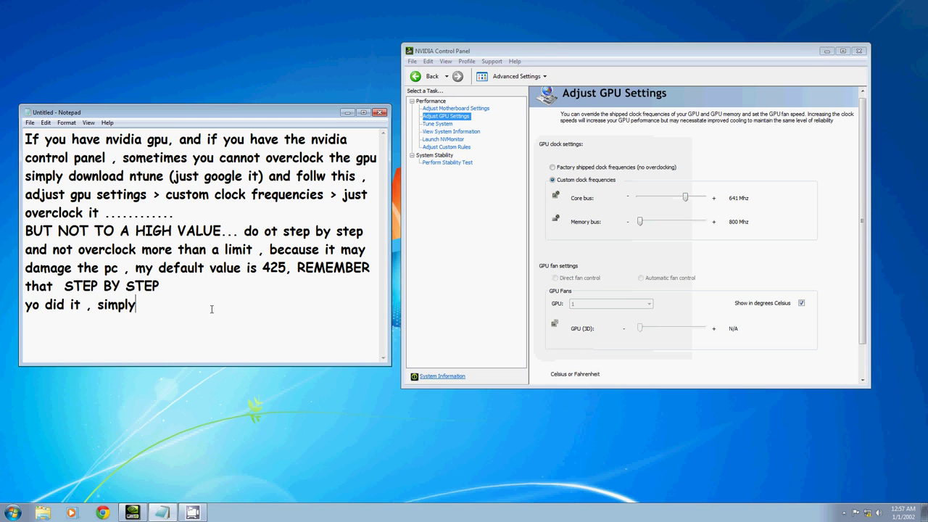
type(" you overclocked the ")
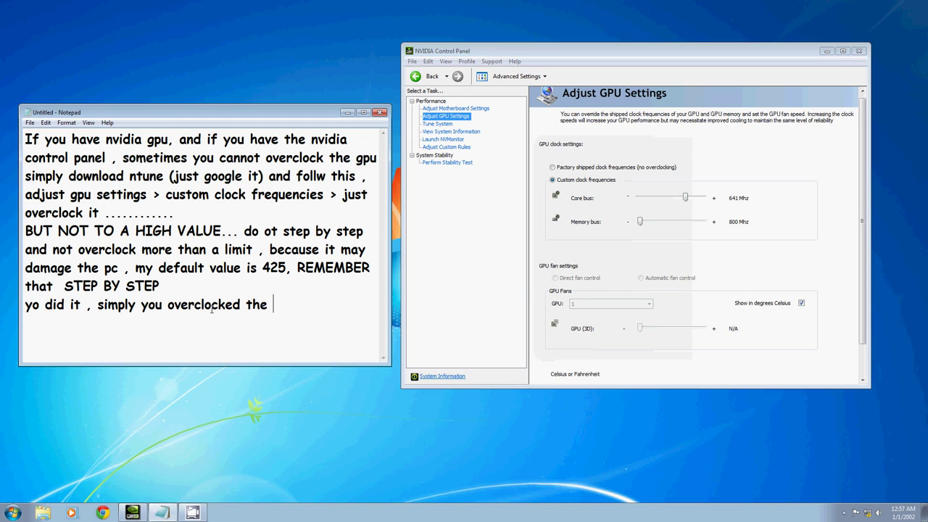
Finish the note with "gpu :D ..have a nice day , please suscribe for more videos ,:D"
type("gpu :D ..have a ")
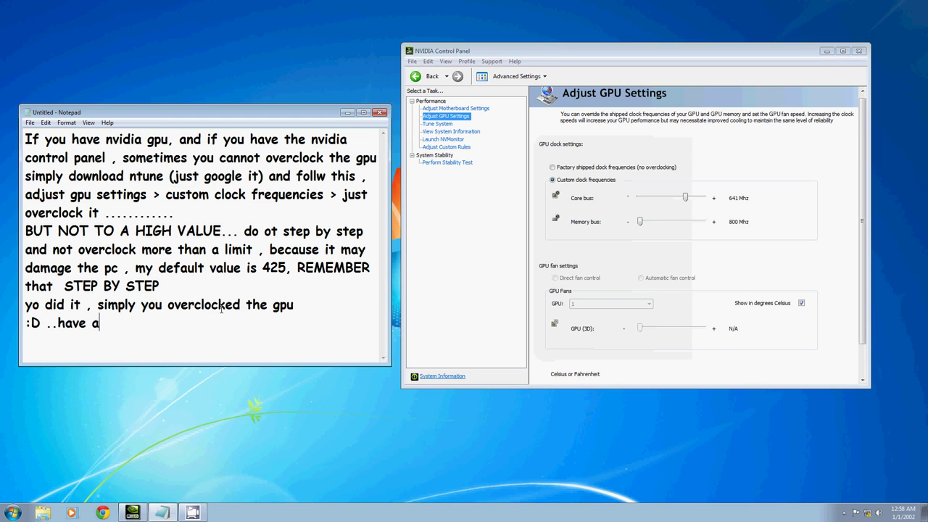
type("nice day , plea")
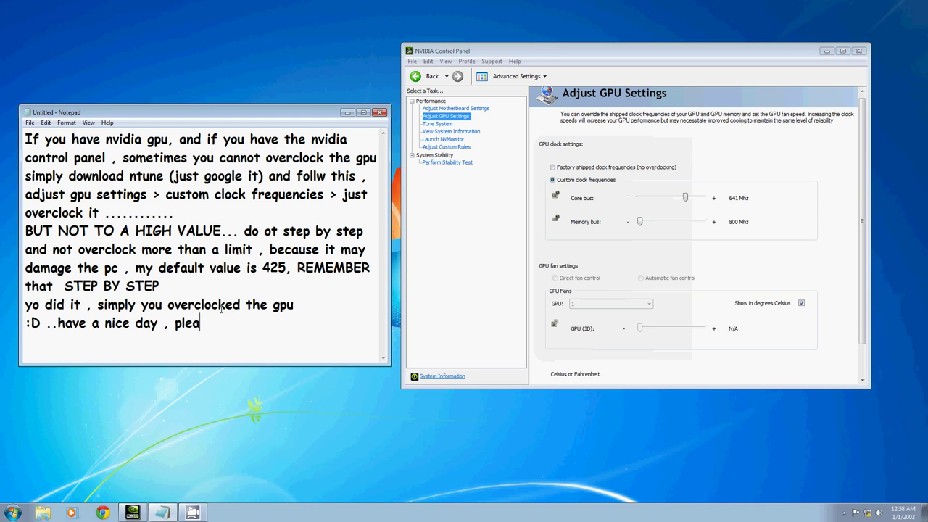
type("se suscribe for")
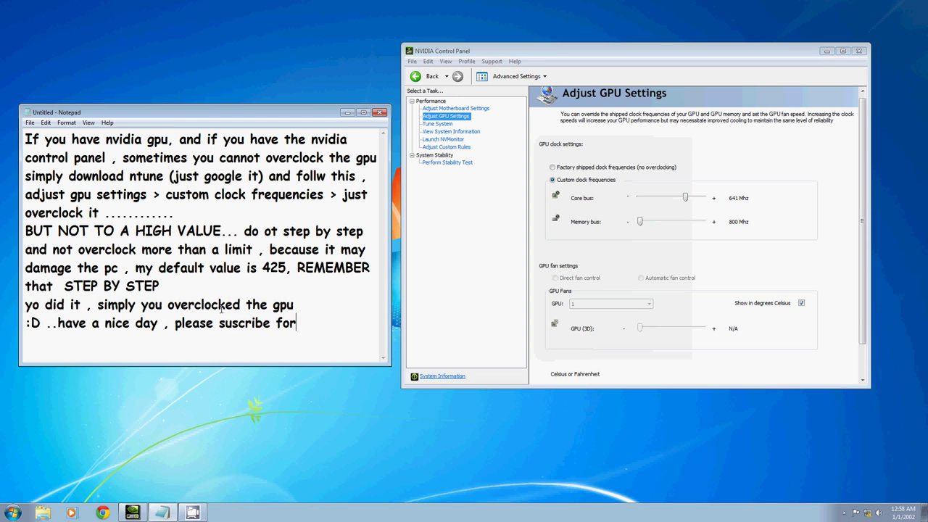
type(" more videos,")
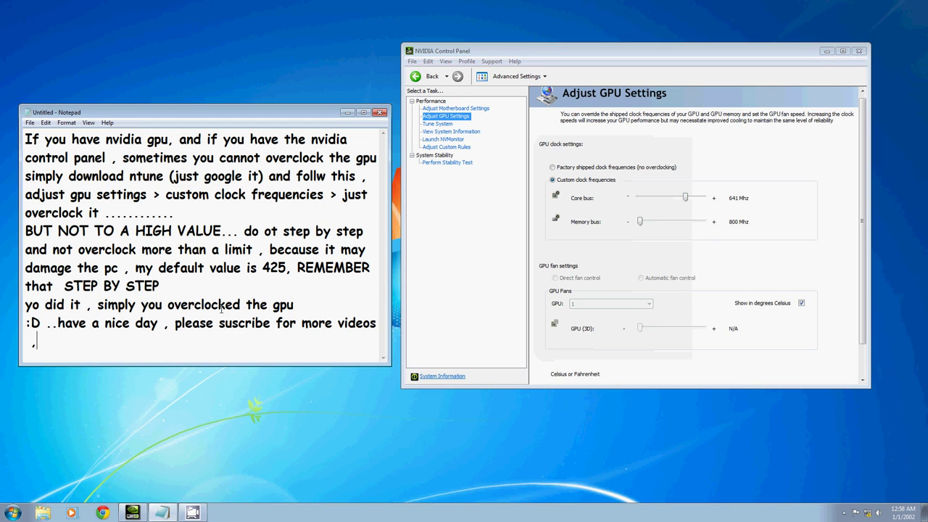
type(":D")
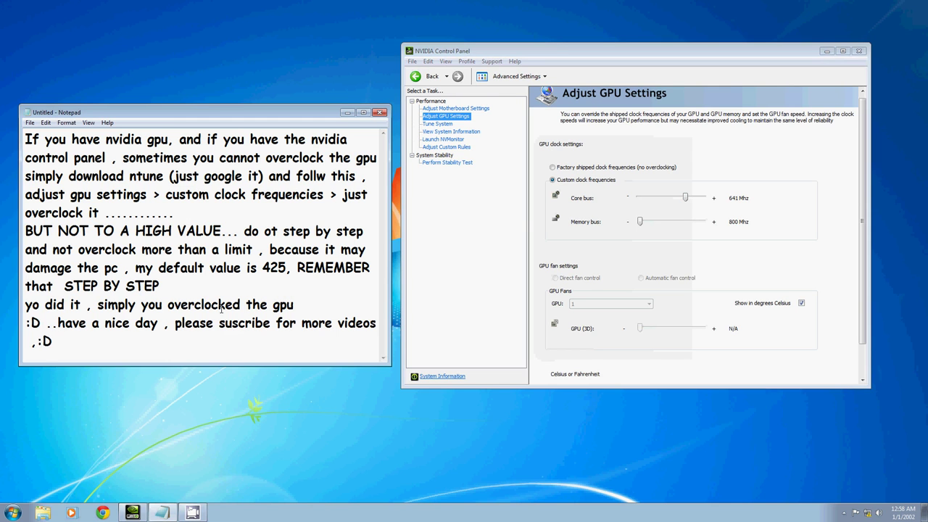